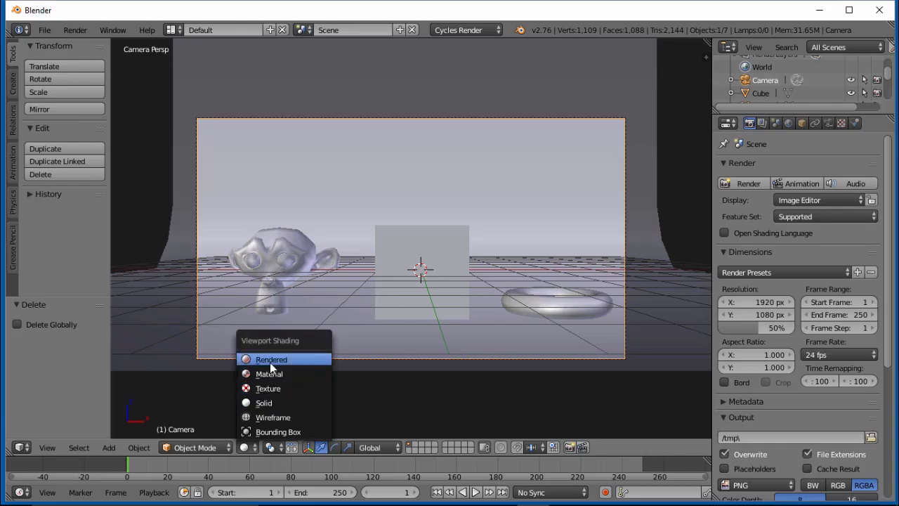
Preview the camera view in Rendered shading, and return the viewport to Solid shading.
{"action": "left_click", "coordinate": [269, 361]}
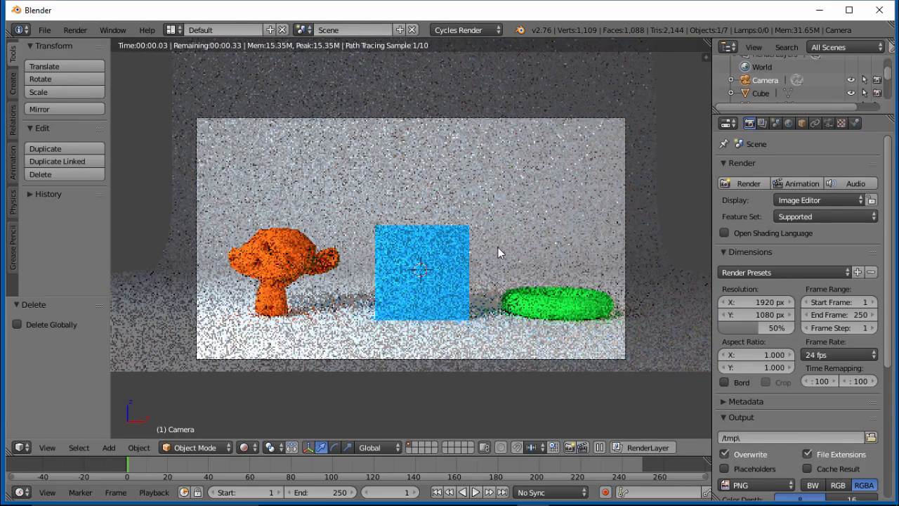
{"action": "left_click", "coordinate": [256, 448]}
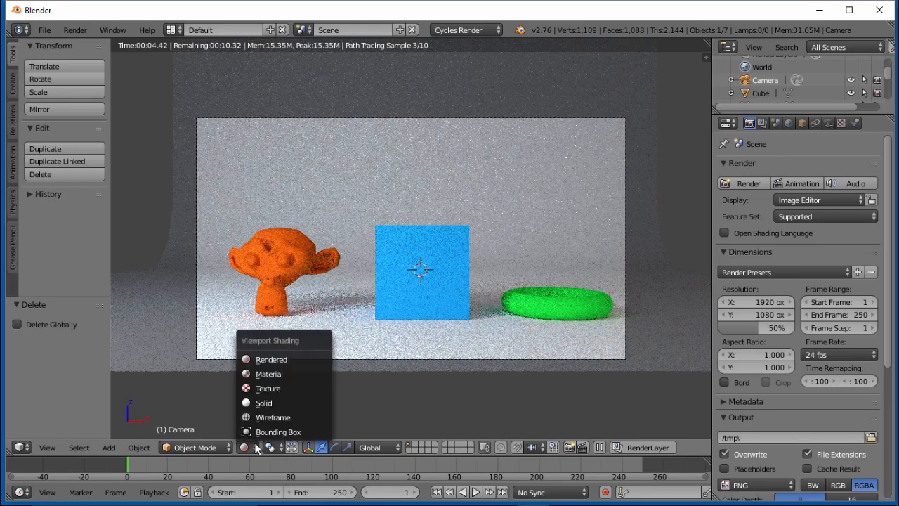
{"action": "left_click", "coordinate": [271, 402]}
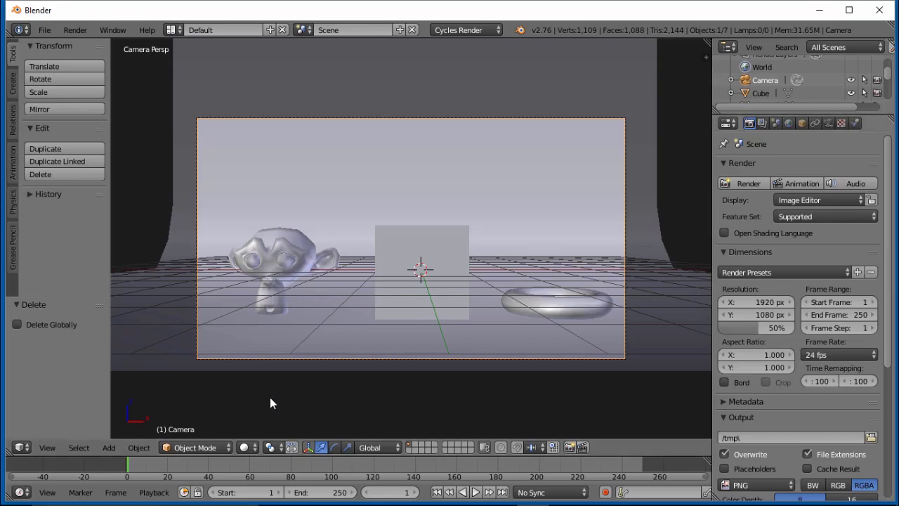
Set the render Display option to New Window.
{"action": "scroll", "coordinate": [802, 316], "scroll_direction": "down", "scroll_amount": 1}
{"action": "scroll", "coordinate": [803, 316], "scroll_direction": "up", "scroll_amount": 1}
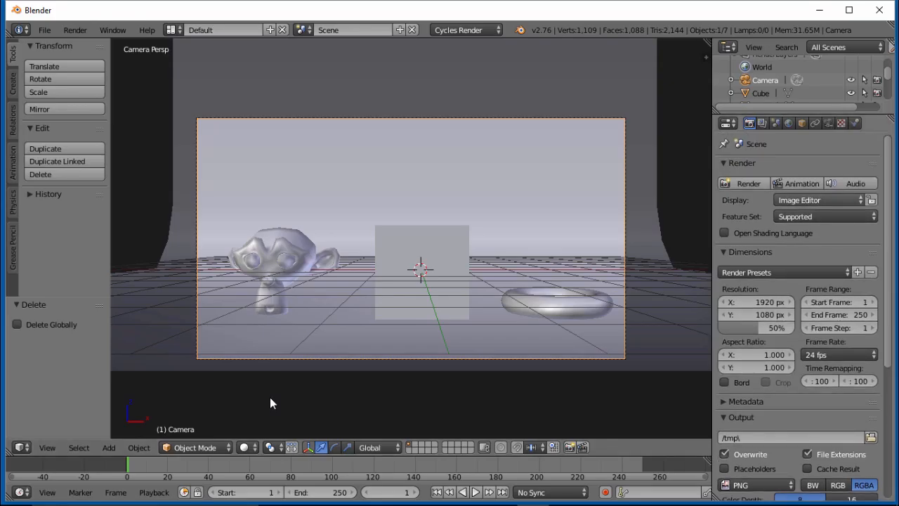
{"action": "left_click", "coordinate": [819, 201]}
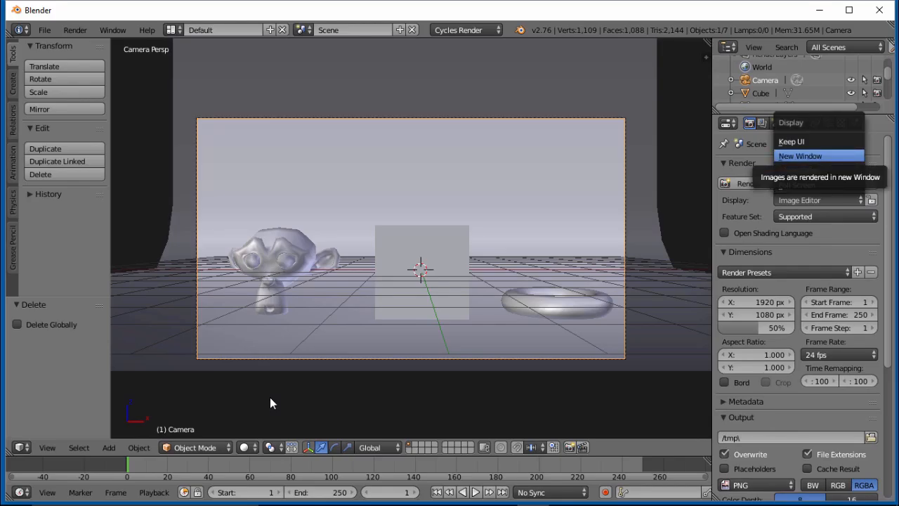
{"action": "left_click", "coordinate": [800, 156]}
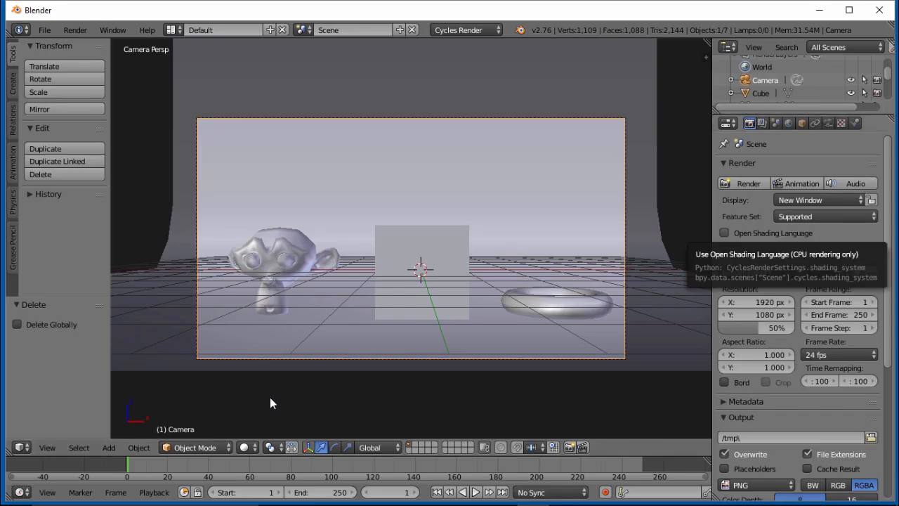
Examine the render presets, the Dimensions settings, the output file formats and the remaining render sections.
{"action": "scroll", "coordinate": [793, 281], "scroll_direction": "down", "scroll_amount": 1}
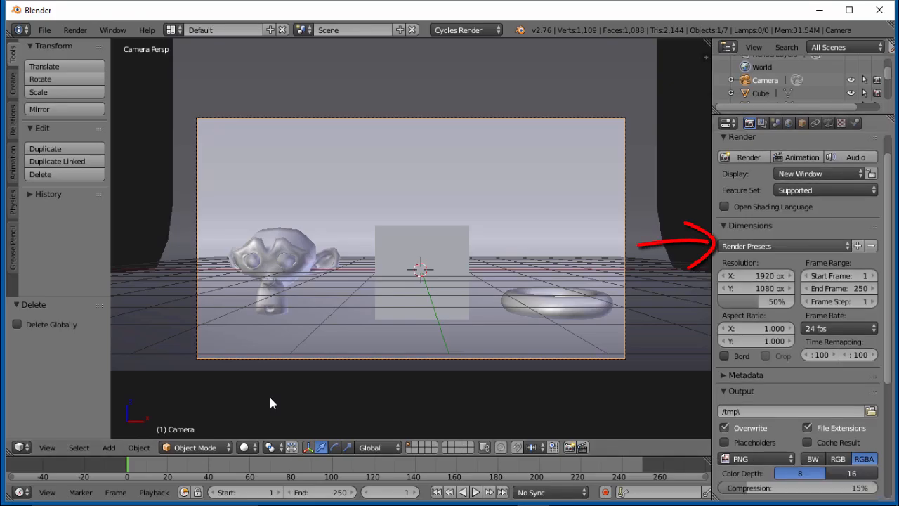
{"action": "left_click", "coordinate": [785, 246]}
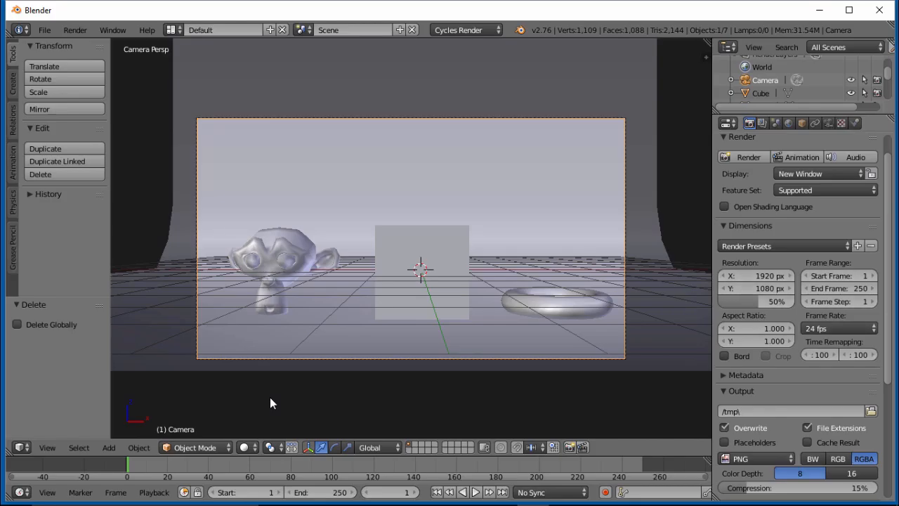
{"action": "scroll", "coordinate": [773, 302], "scroll_direction": "down", "scroll_amount": 1}
{"action": "scroll", "coordinate": [793, 351], "scroll_direction": "down", "scroll_amount": 2}
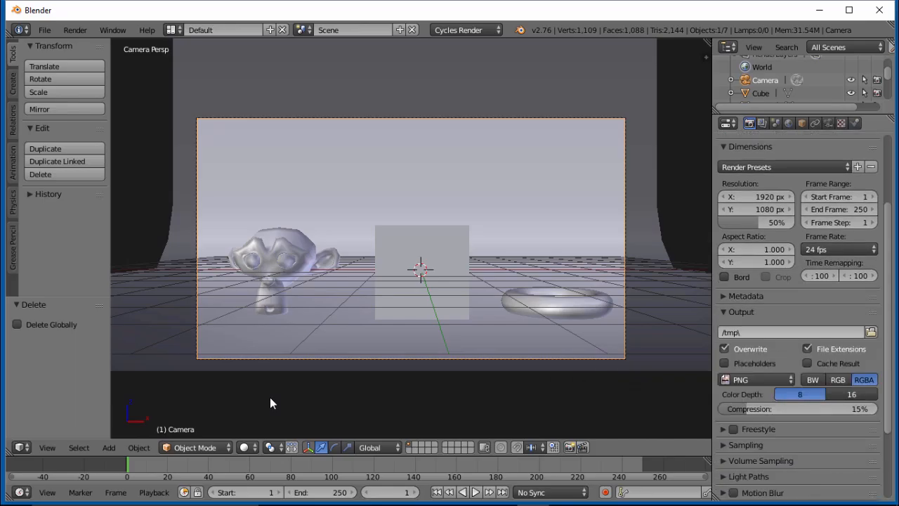
{"action": "scroll", "coordinate": [756, 262], "scroll_direction": "up", "scroll_amount": 1}
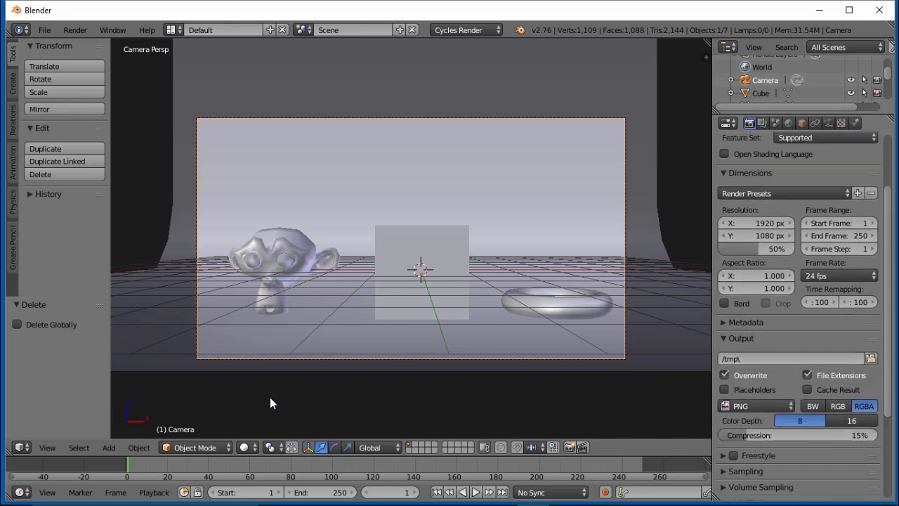
{"action": "scroll", "coordinate": [791, 345], "scroll_direction": "down", "scroll_amount": 1}
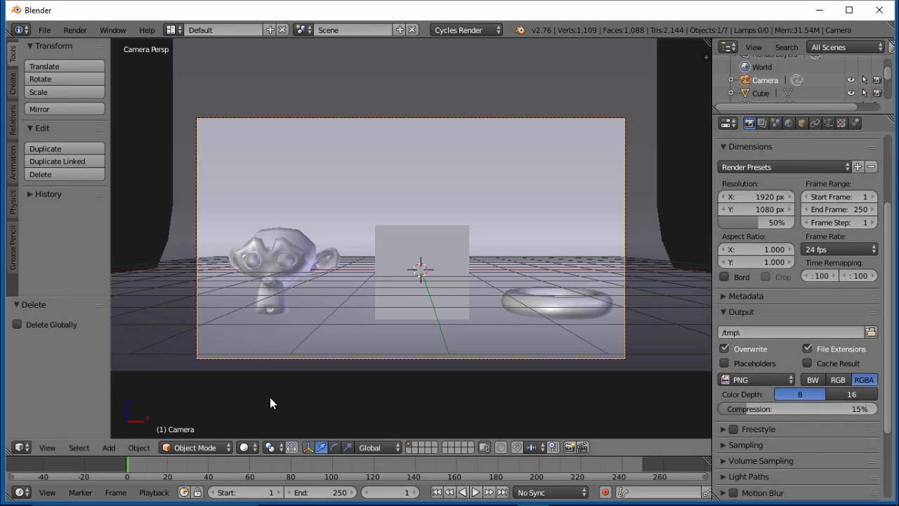
{"action": "scroll", "coordinate": [801, 316], "scroll_direction": "down", "scroll_amount": 1}
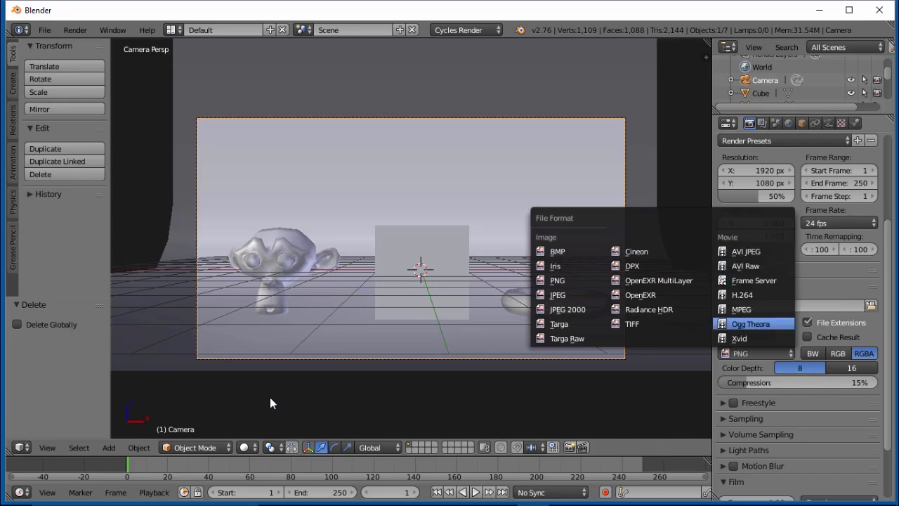
{"action": "scroll", "coordinate": [798, 316], "scroll_direction": "down", "scroll_amount": 3}
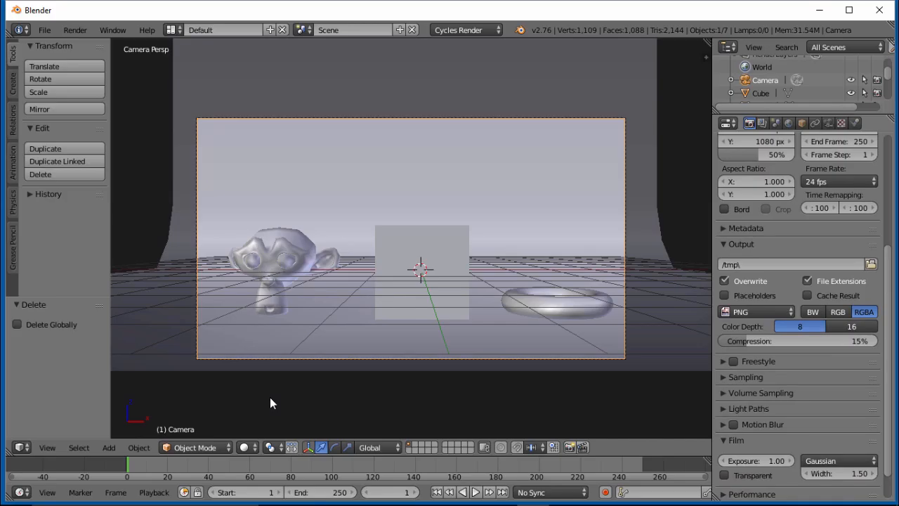
{"action": "scroll", "coordinate": [798, 316], "scroll_direction": "down", "scroll_amount": 2}
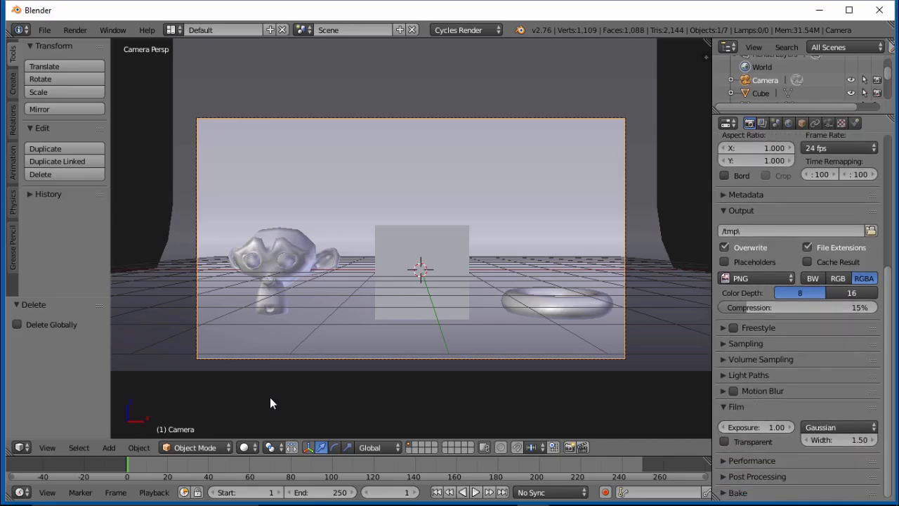
{"action": "scroll", "coordinate": [798, 316], "scroll_direction": "up", "scroll_amount": 6}
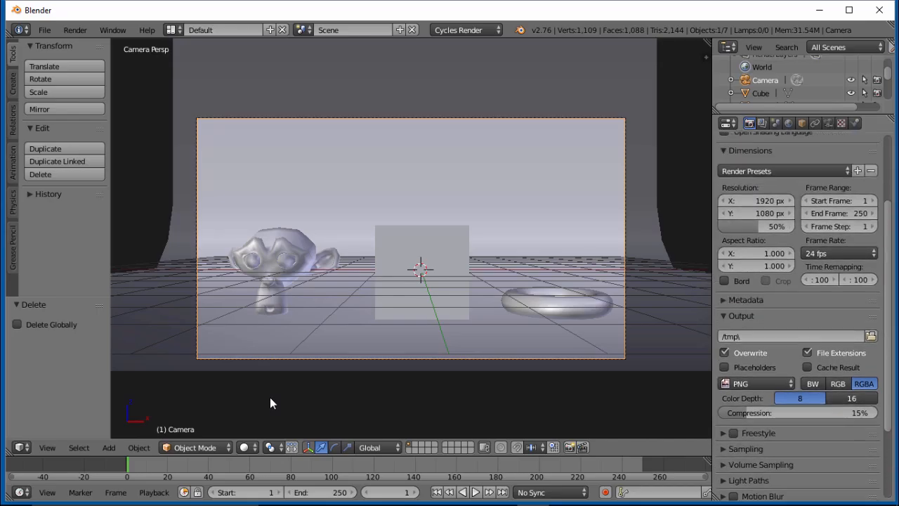
{"action": "scroll", "coordinate": [798, 316], "scroll_direction": "up", "scroll_amount": 3}
{"action": "scroll", "coordinate": [798, 317], "scroll_direction": "down", "scroll_amount": 2}
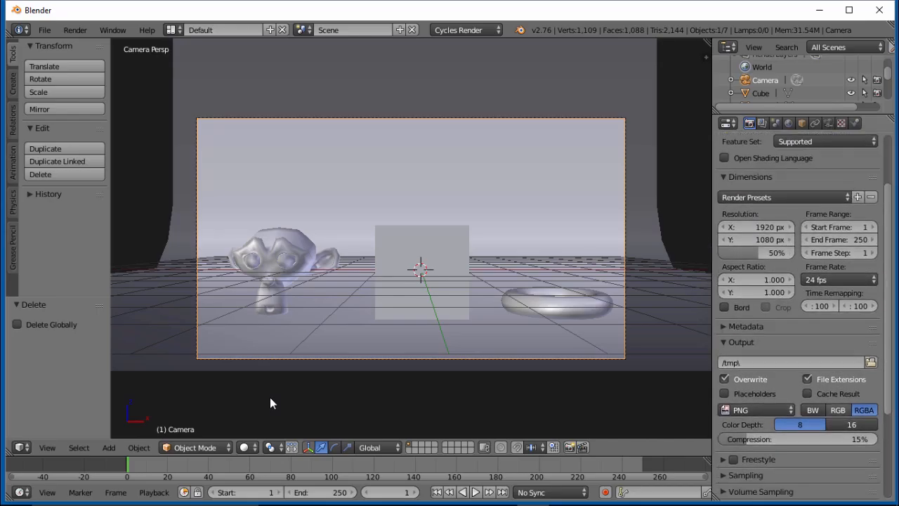
{"action": "scroll", "coordinate": [798, 316], "scroll_direction": "down", "scroll_amount": 2}
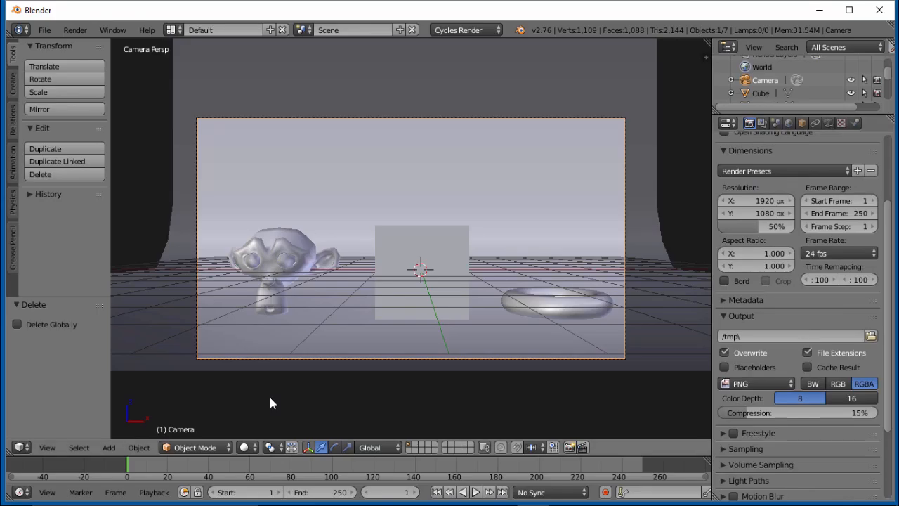
{"action": "scroll", "coordinate": [271, 402], "scroll_direction": "up", "scroll_amount": 1}
{"action": "scroll", "coordinate": [271, 402], "scroll_direction": "down", "scroll_amount": 1}
Undo the last selection change and expand the Sampling section of the render settings.
{"action": "key", "text": "ctrl+z"}
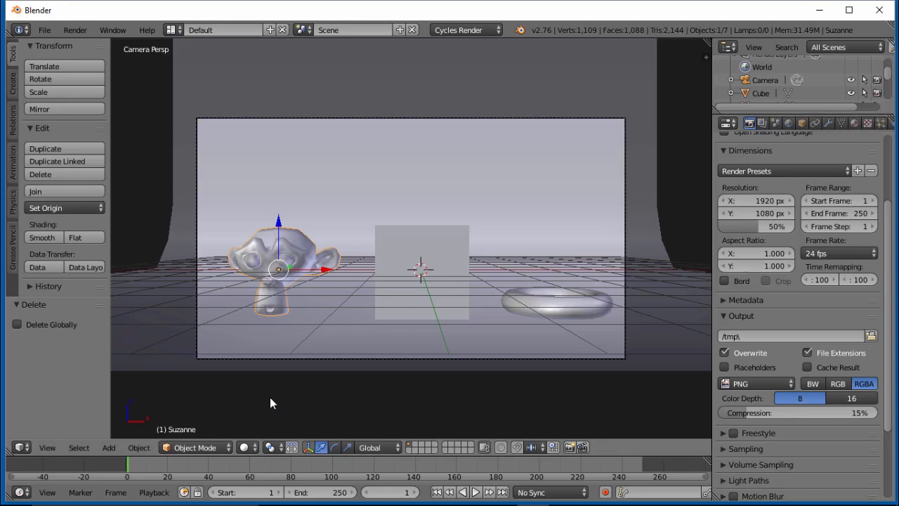
{"action": "scroll", "coordinate": [819, 279], "scroll_direction": "up", "scroll_amount": 1}
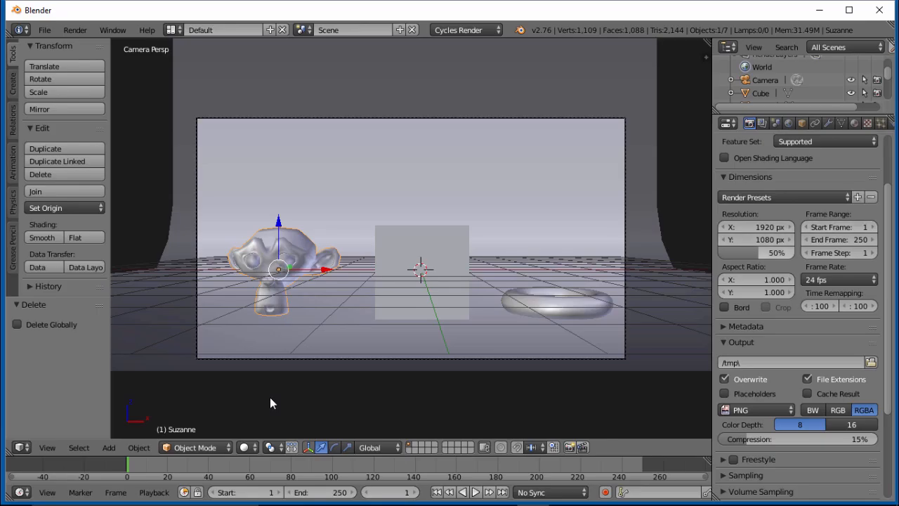
{"action": "scroll", "coordinate": [799, 295], "scroll_direction": "down", "scroll_amount": 5}
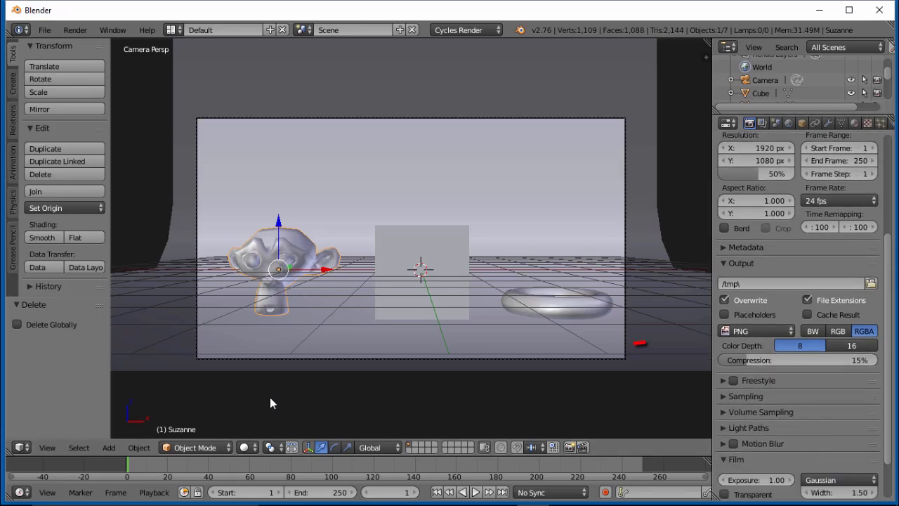
{"action": "left_click", "coordinate": [745, 344]}
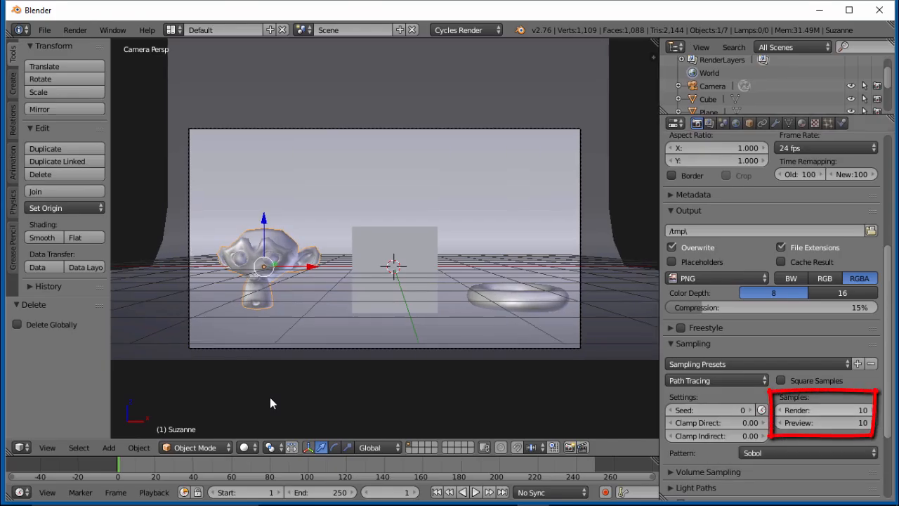
Check the noise of the scene in Rendered viewport shading, and switch back to Solid shading.
{"action": "left_click", "coordinate": [246, 447]}
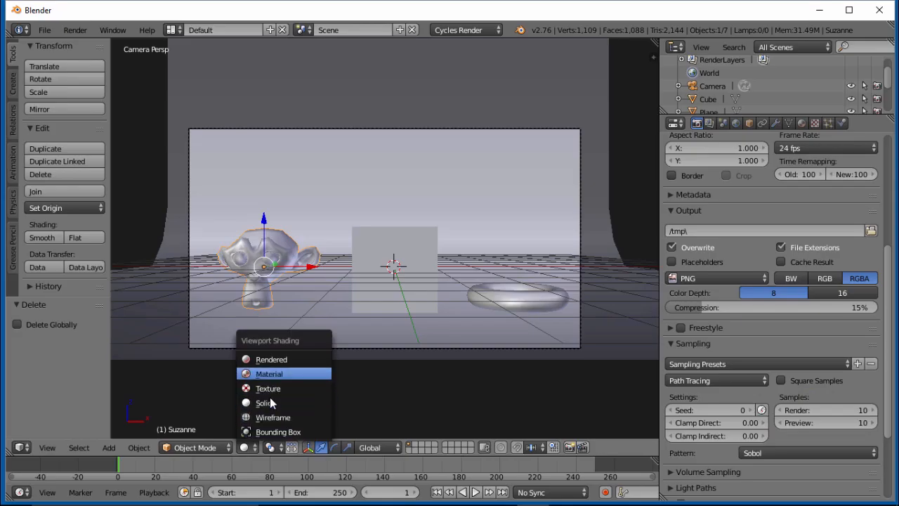
{"action": "key", "text": "Return"}
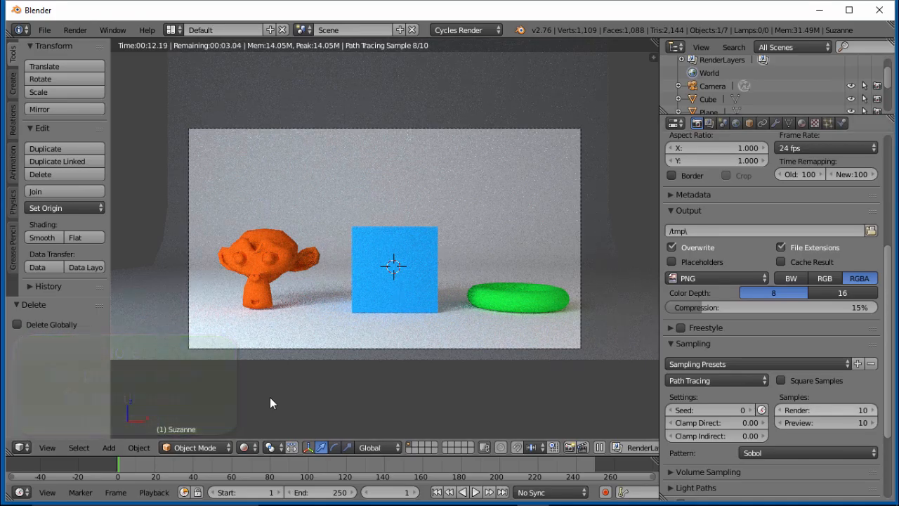
{"action": "key", "text": "shift+z"}
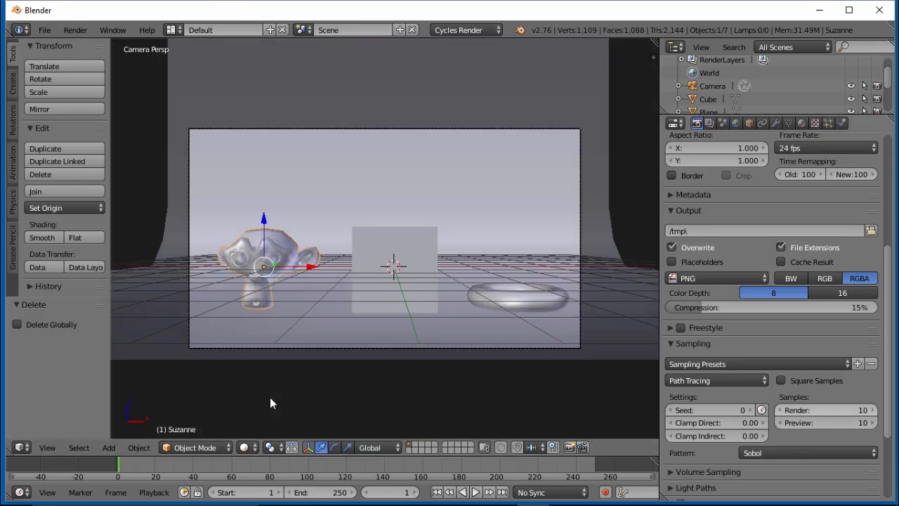
Set the Render samples to 100 in the Sampling settings.
{"action": "left_click", "coordinate": [825, 410]}
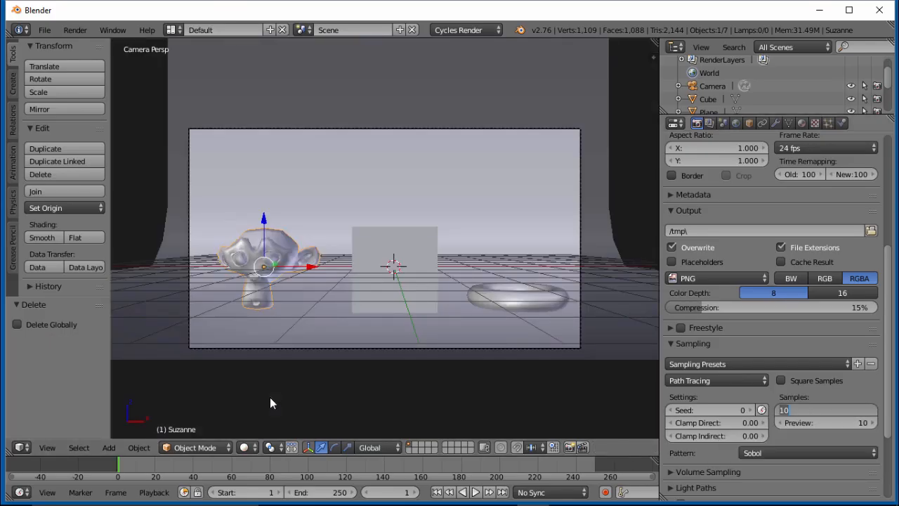
{"action": "type", "text": "100"}
{"action": "key", "text": "Return"}
Render the current frame from the camera as a still image.
{"action": "scroll", "coordinate": [772, 379], "scroll_direction": "up", "scroll_amount": 3}
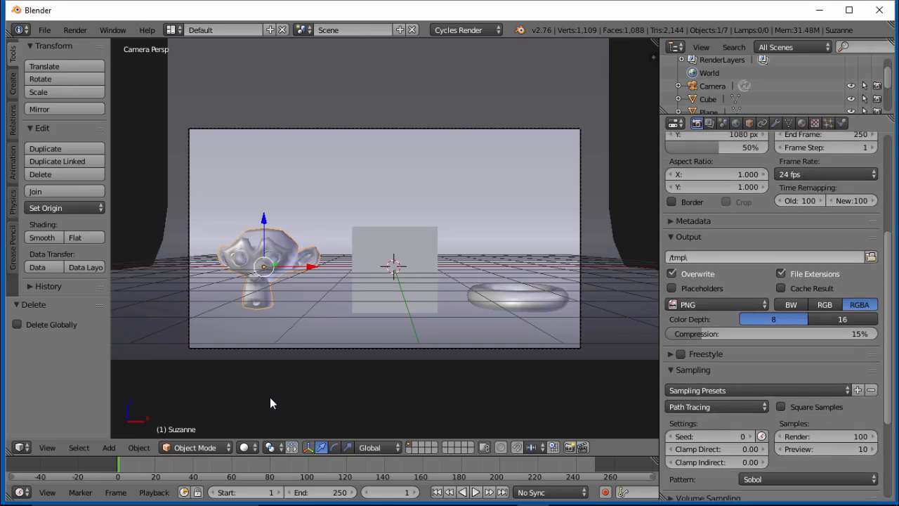
{"action": "scroll", "coordinate": [773, 316], "scroll_direction": "down", "scroll_amount": 2}
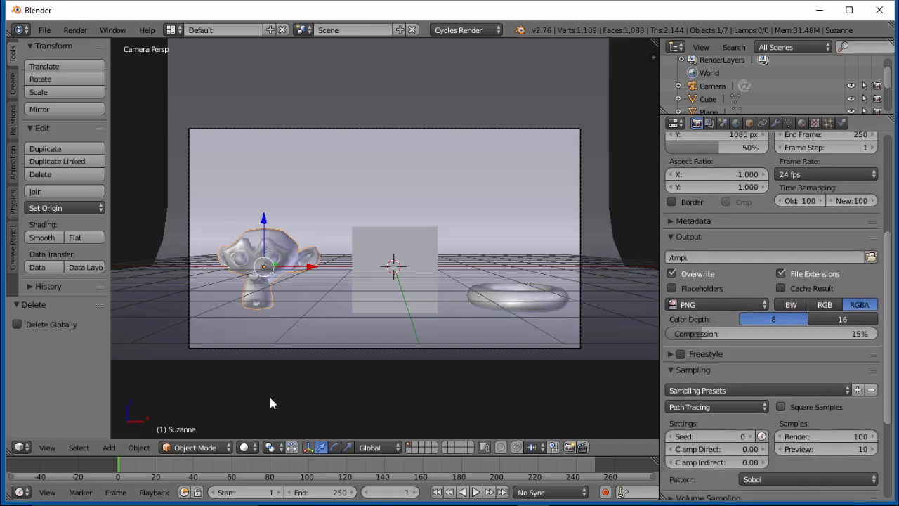
{"action": "scroll", "coordinate": [773, 316], "scroll_direction": "down", "scroll_amount": 1}
{"action": "scroll", "coordinate": [781, 381], "scroll_direction": "up", "scroll_amount": 1}
{"action": "scroll", "coordinate": [773, 316], "scroll_direction": "up", "scroll_amount": 6}
{"action": "scroll", "coordinate": [773, 316], "scroll_direction": "up", "scroll_amount": 1}
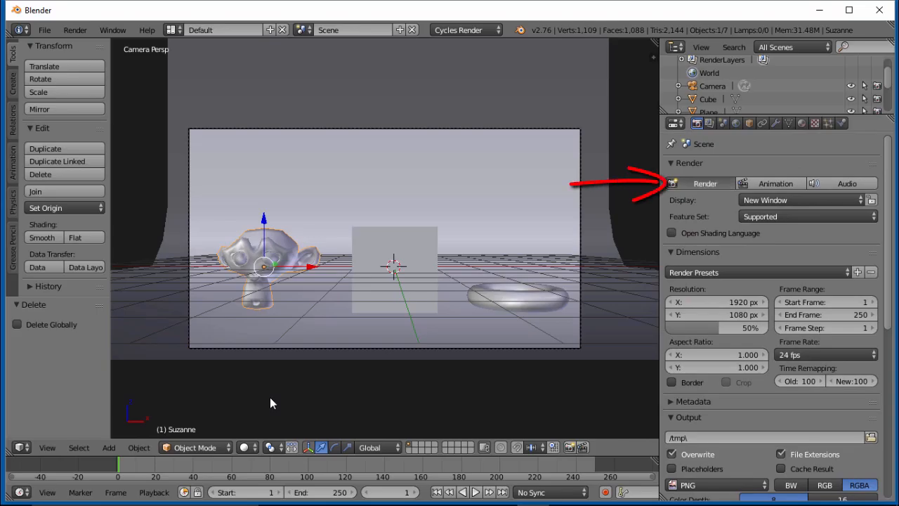
{"action": "key", "text": "F12"}
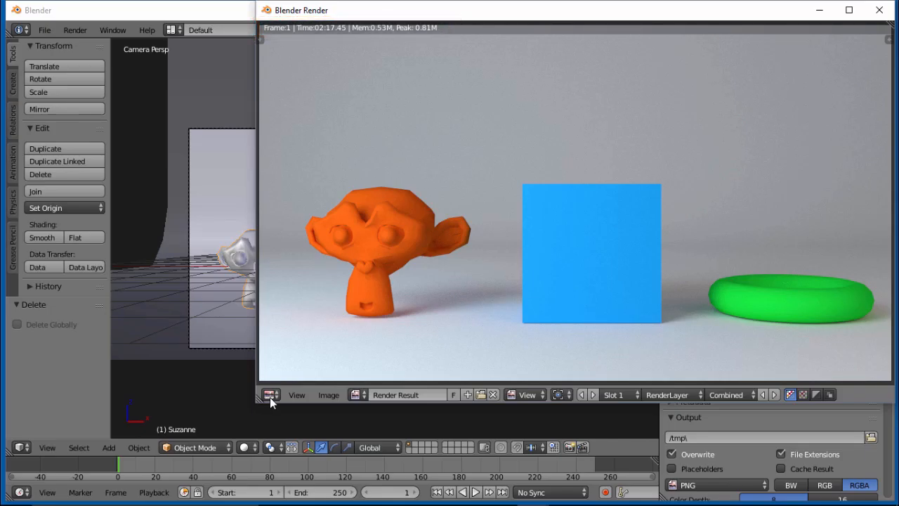
Reposition the render window and run Save As Image on the render result.
{"action": "left_click_drag", "start_coordinate": [394, 15], "coordinate": [351, 14]}
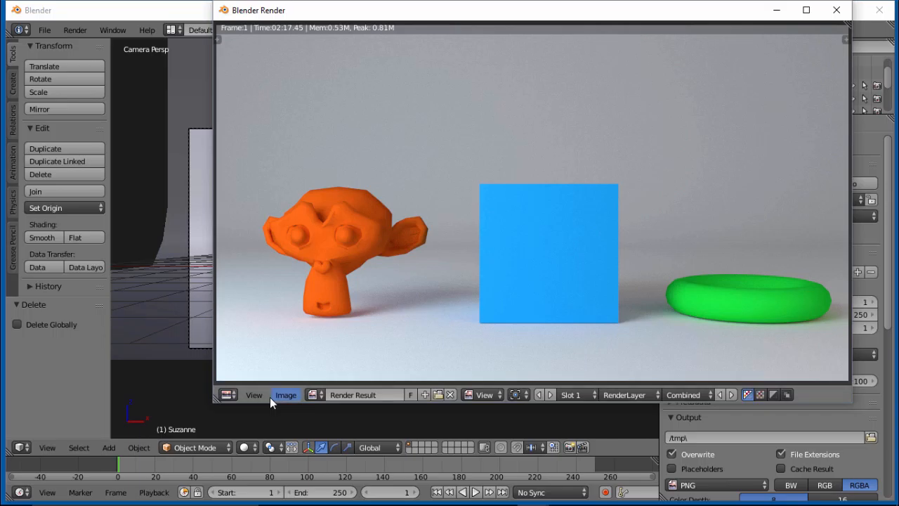
{"action": "left_click", "coordinate": [274, 400]}
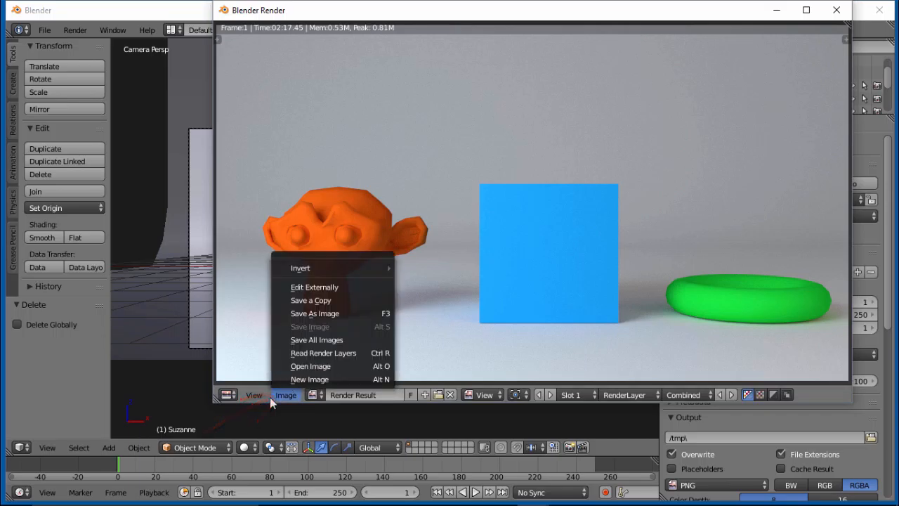
{"action": "key", "text": "Up"}
{"action": "key", "text": "Up"}
{"action": "key", "text": "Up"}
{"action": "key", "text": "Up"}
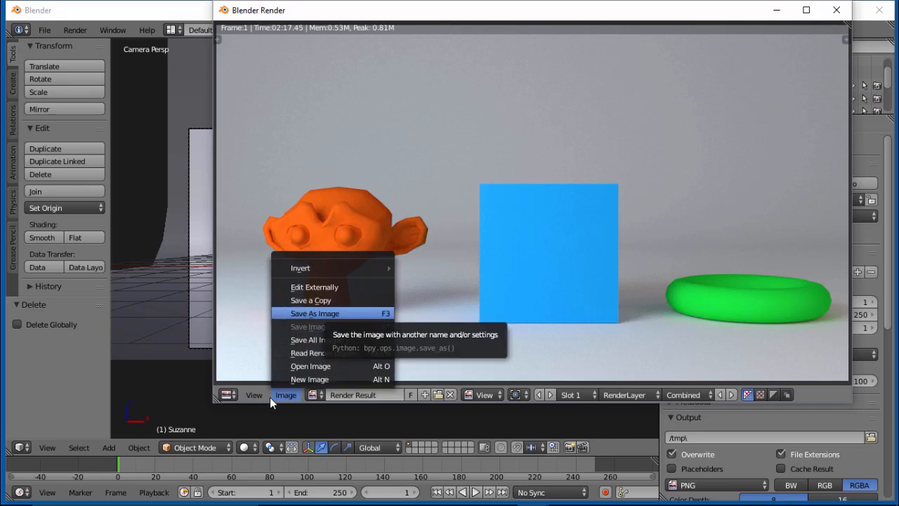
{"action": "key", "text": "Return"}
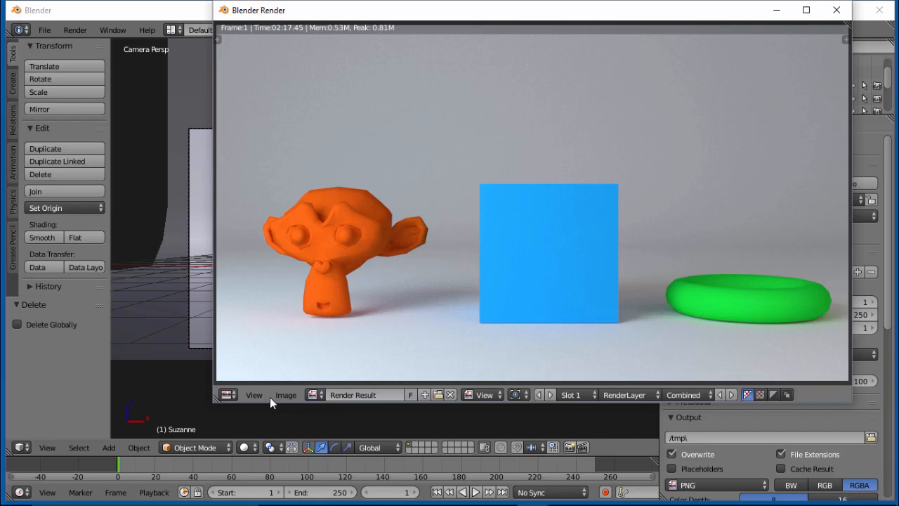
Reposition the render window over the workspace and close it.
{"action": "left_click_drag", "start_coordinate": [565, 13], "coordinate": [469, 54]}
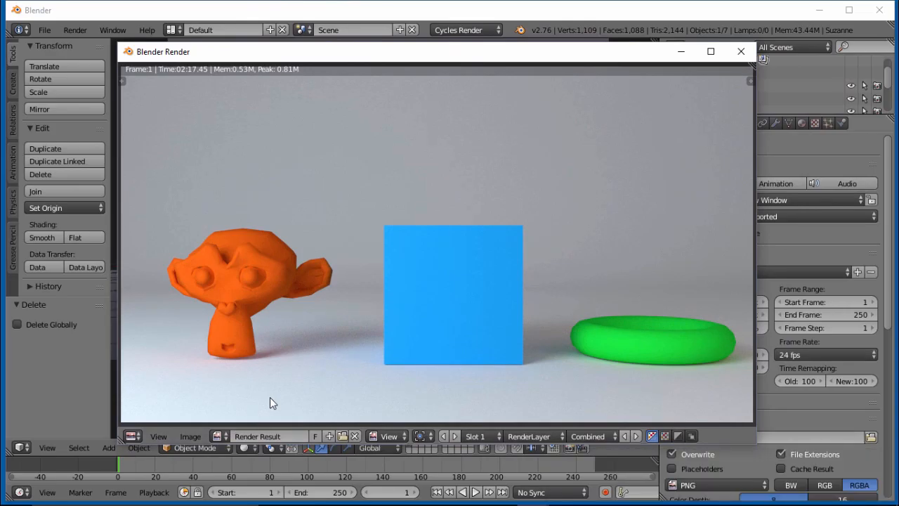
{"action": "left_click_drag", "start_coordinate": [585, 52], "coordinate": [606, 41]}
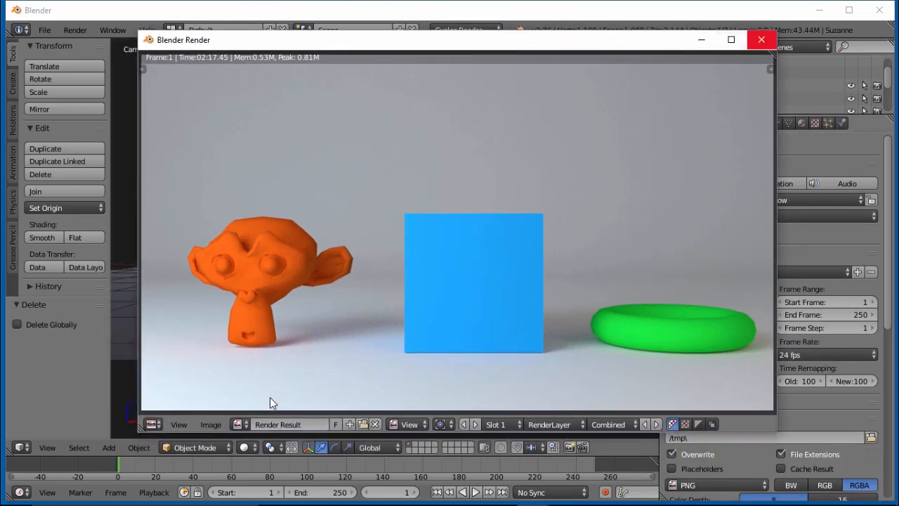
{"action": "key", "text": "Escape"}
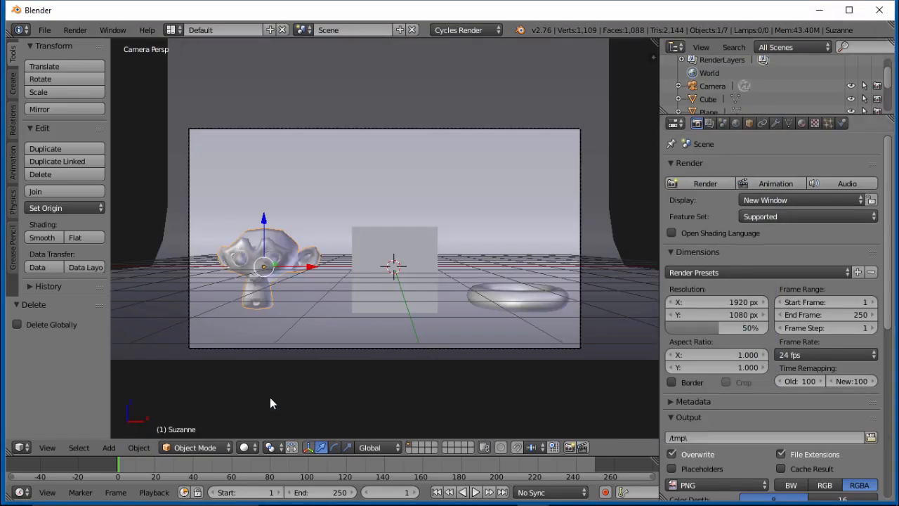
Review the Output and Sampling sections of the render settings.
{"action": "scroll", "coordinate": [771, 316], "scroll_direction": "down", "scroll_amount": 5}
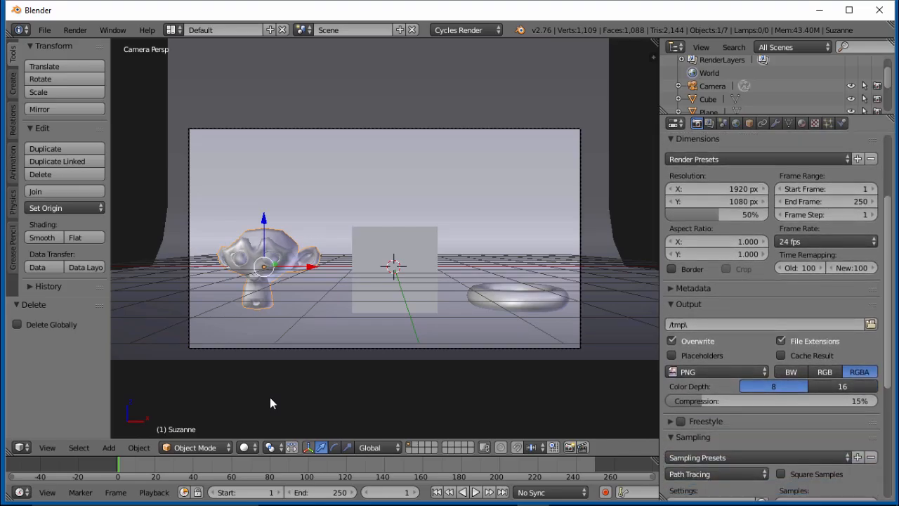
{"action": "scroll", "coordinate": [771, 316], "scroll_direction": "up", "scroll_amount": 2}
{"action": "scroll", "coordinate": [771, 316], "scroll_direction": "down", "scroll_amount": 5}
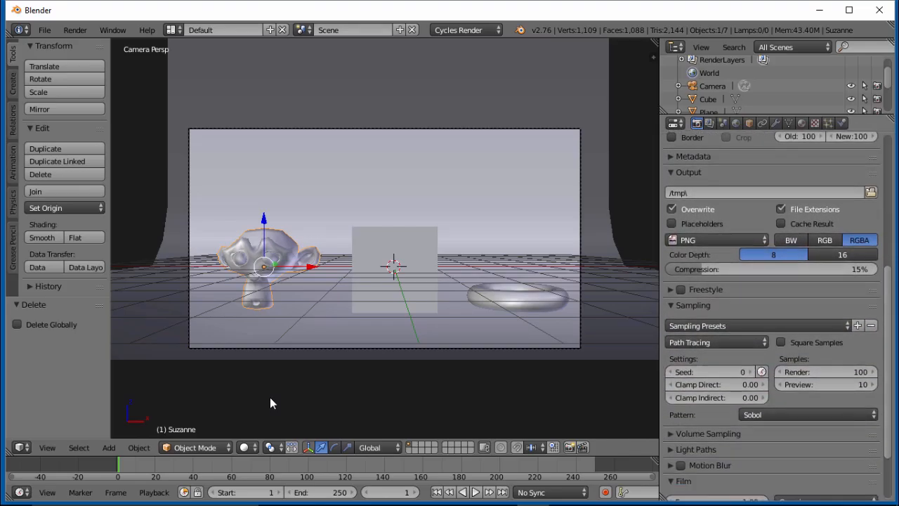